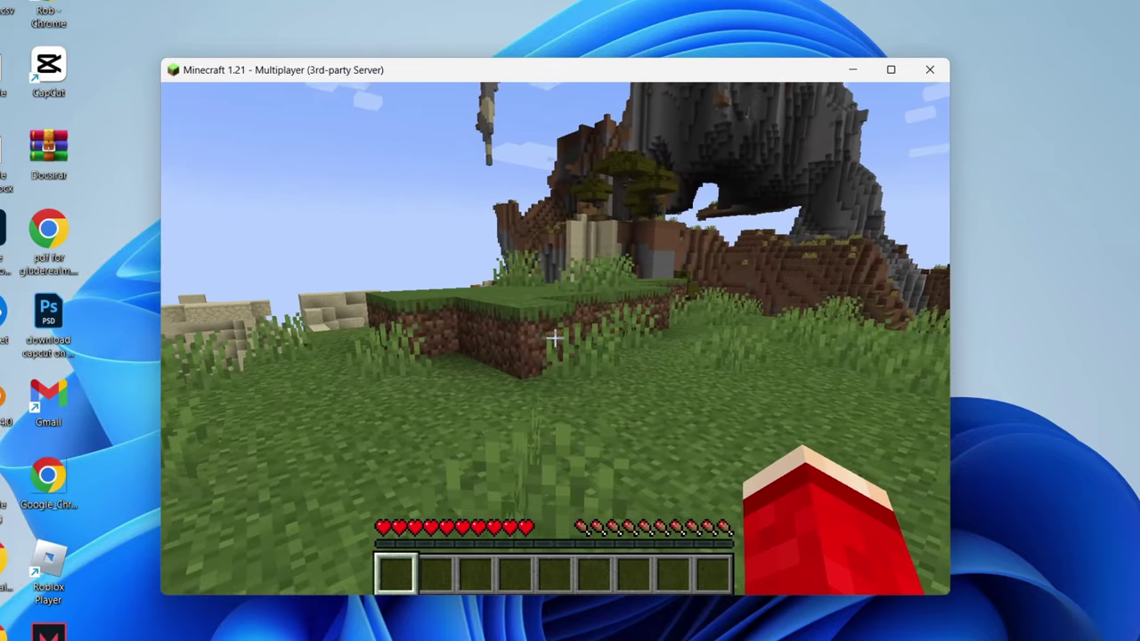
Disconnect from the multiplayer server and check the log in the Minecraft server window.
{"action": "key", "text": "Escape"}
{"action": "left_click", "coordinate": [552, 436]}
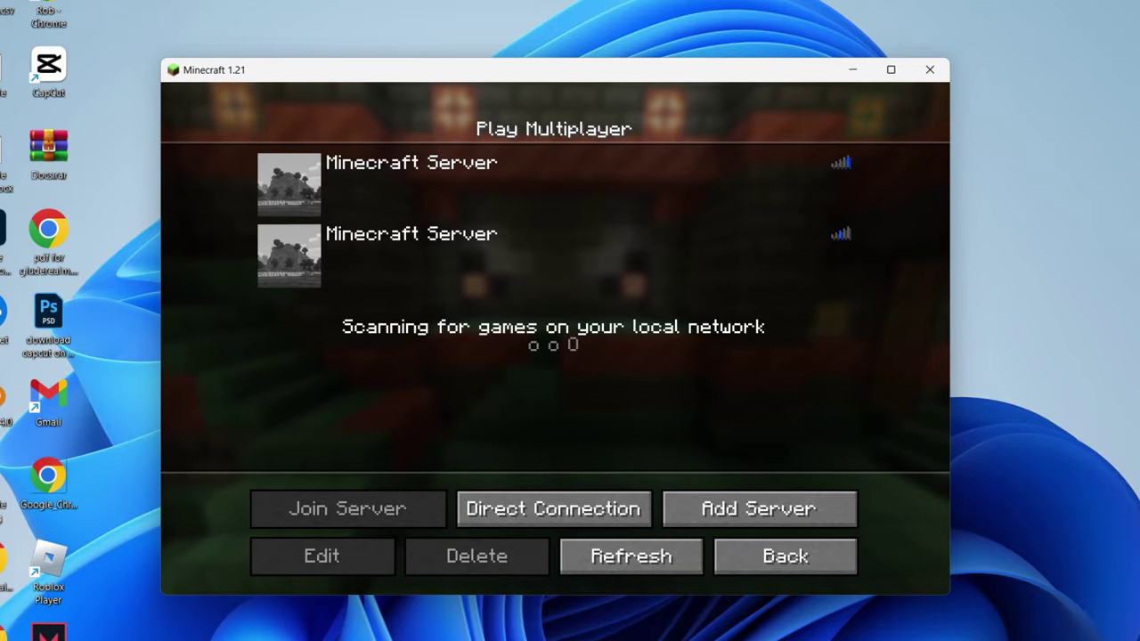
{"action": "key", "text": "alt+Tab"}
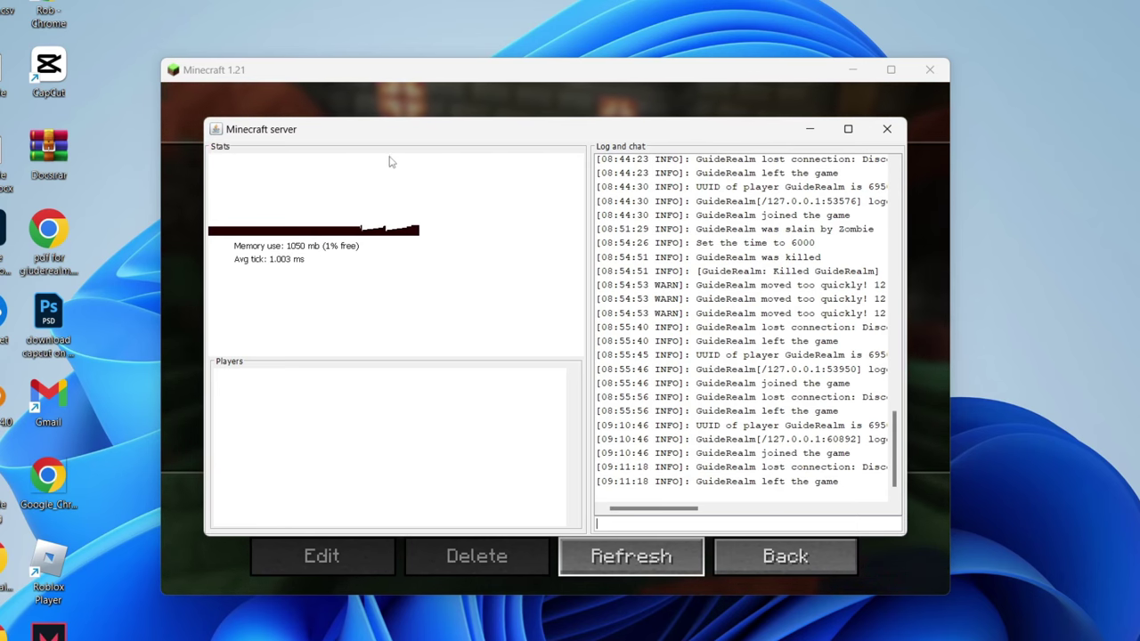
{"action": "left_click", "coordinate": [392, 89]}
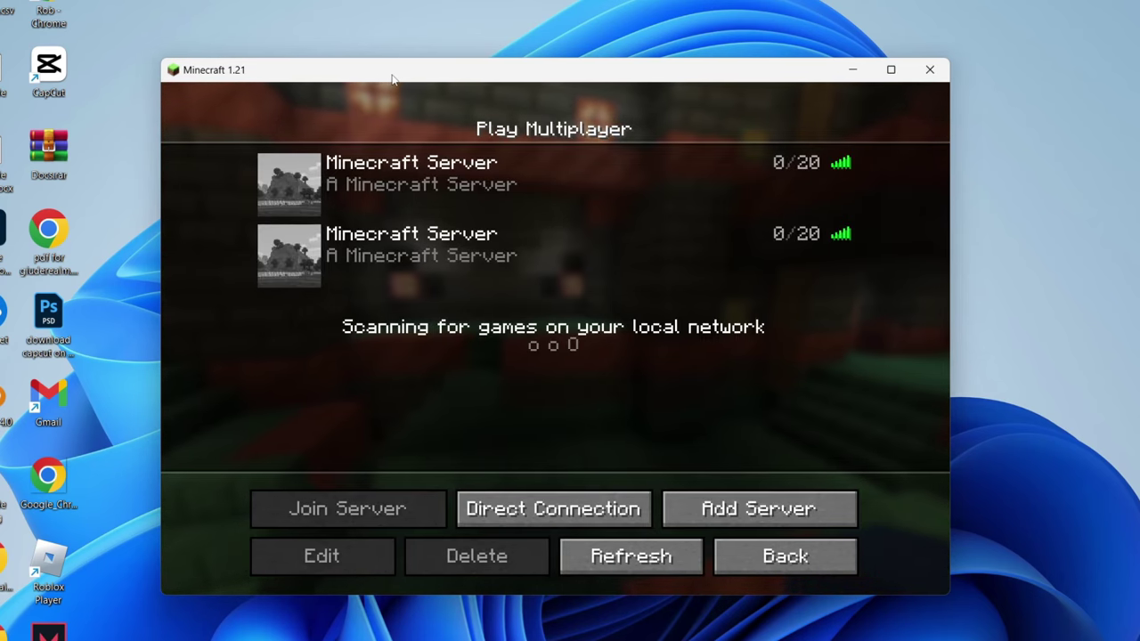
Join the locally hosted server through Direct Connection with the server address localhost.
{"action": "key", "text": "Escape"}
{"action": "left_click", "coordinate": [530, 372]}
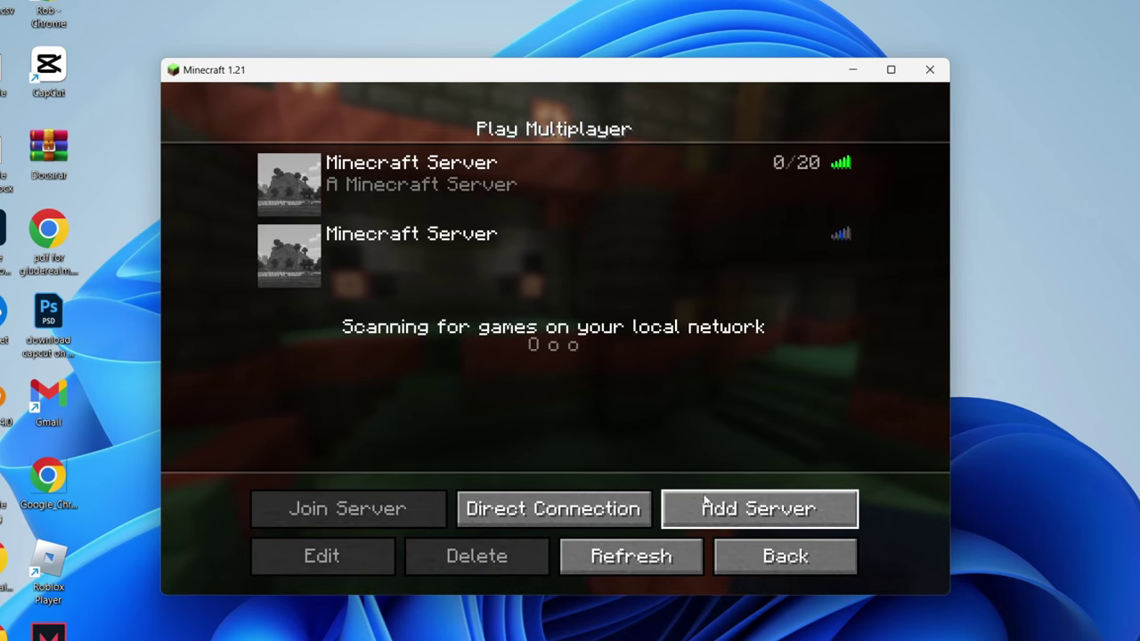
{"action": "left_click", "coordinate": [614, 509]}
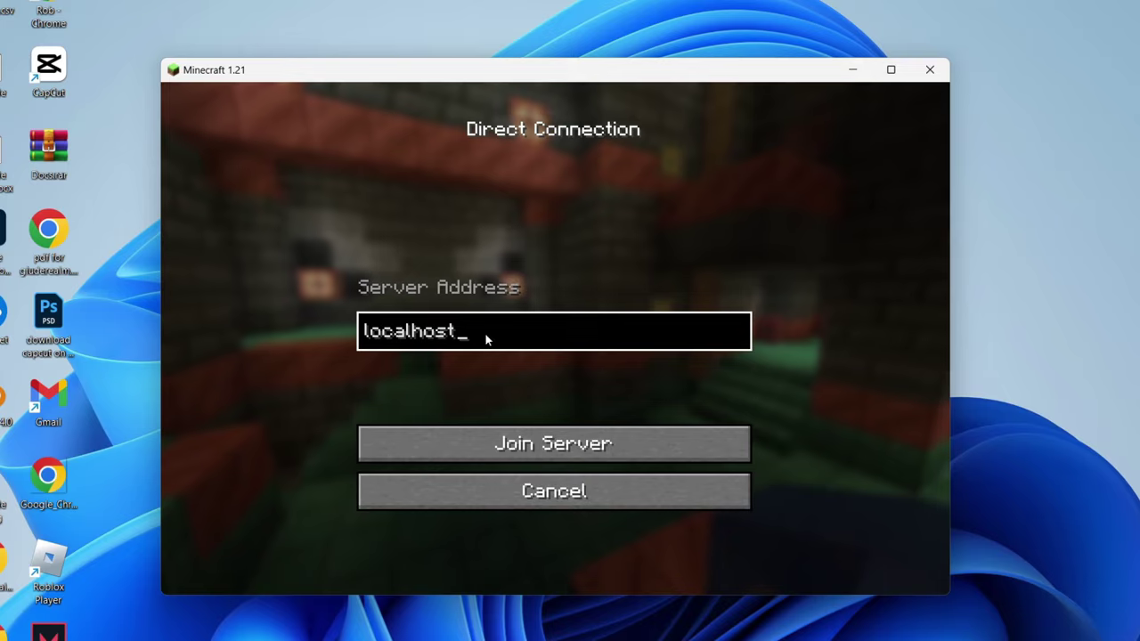
{"action": "left_click", "coordinate": [601, 451]}
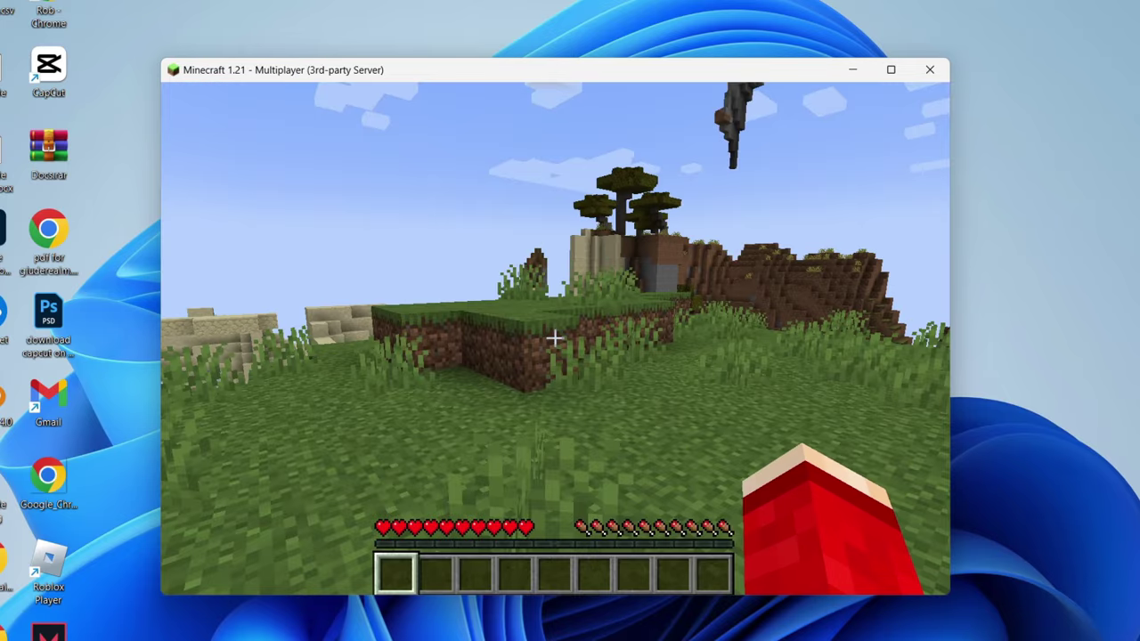
Walk forward through the server world and pause the game.
{"action": "key", "text": "w"}
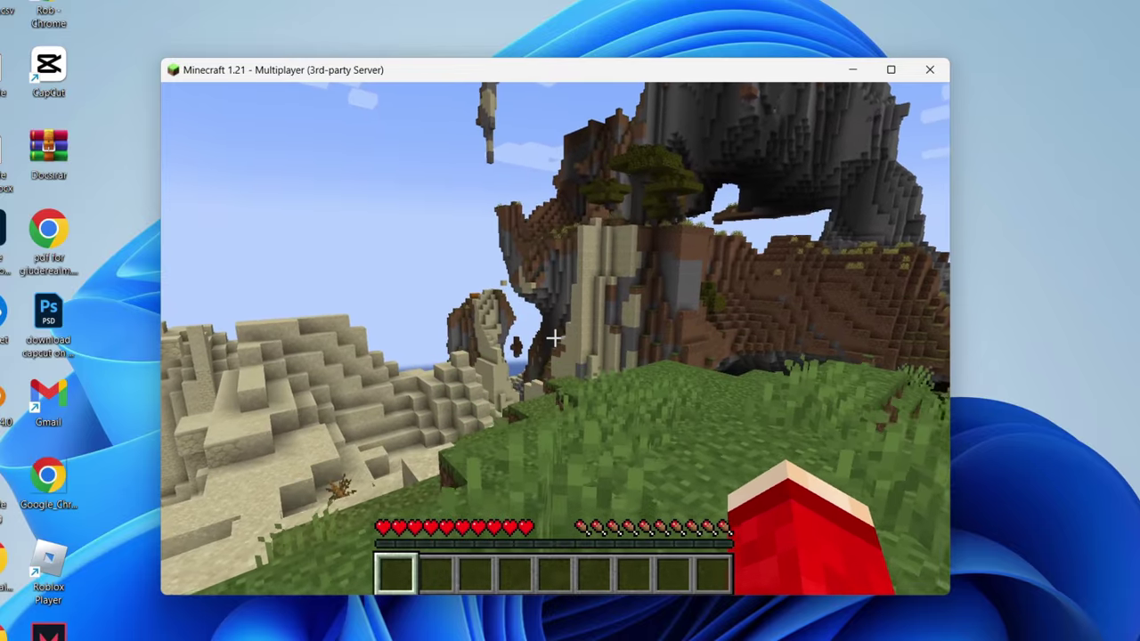
{"action": "key", "text": "w"}
{"action": "key", "text": "w"}
{"action": "key", "text": "Escape"}
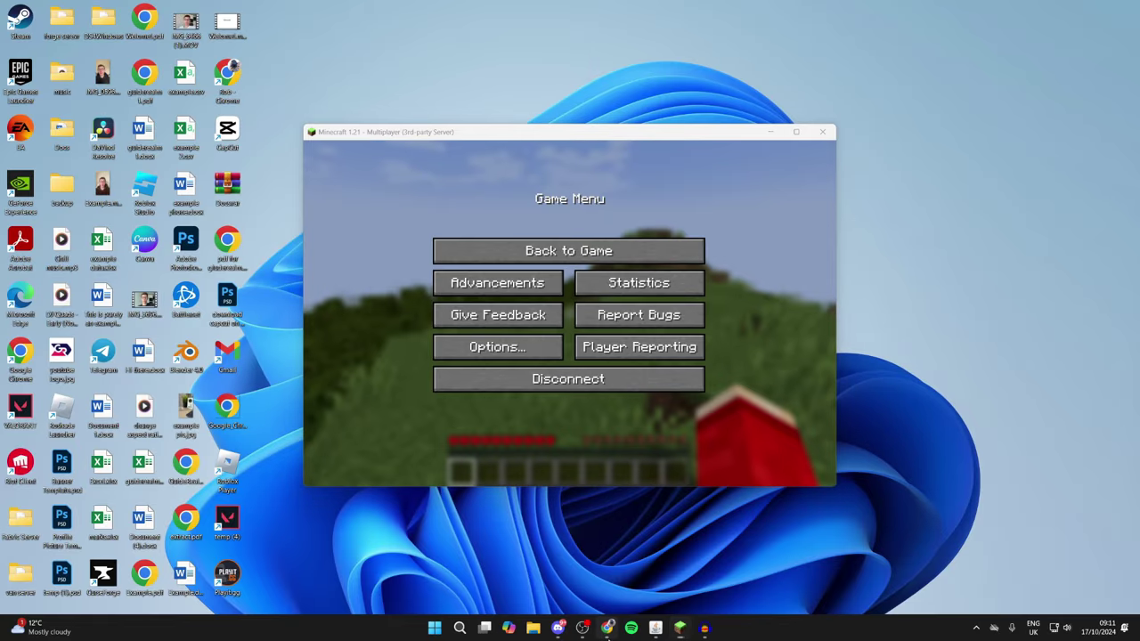
Switch to Chrome and review the features listed on the Apex Hosting Minecraft server page.
{"action": "left_click", "coordinate": [607, 628]}
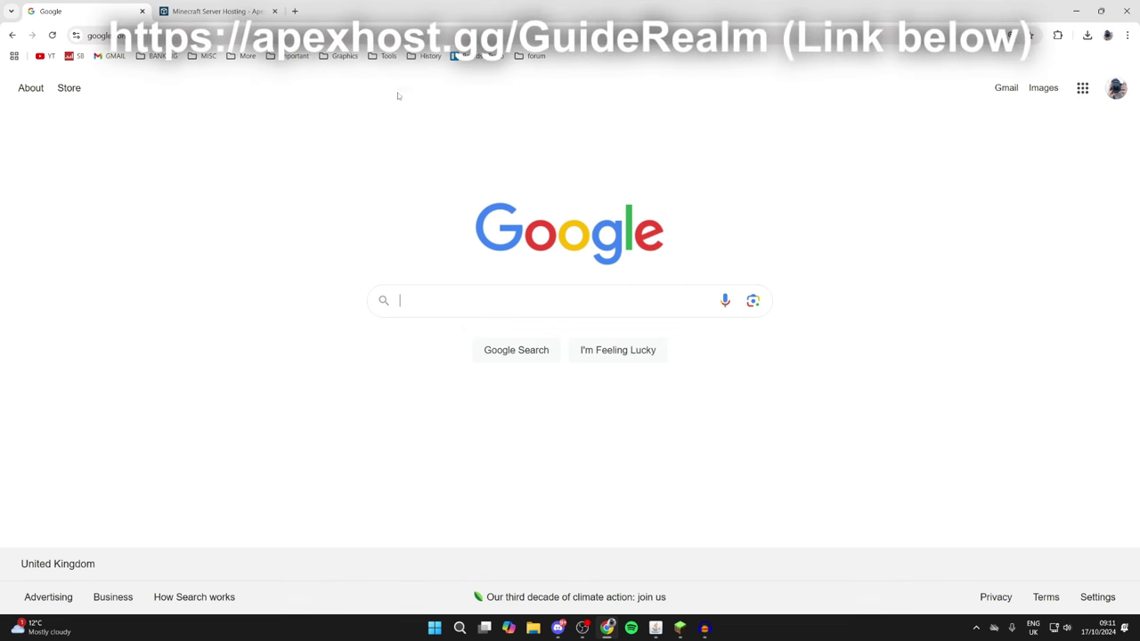
{"action": "key", "text": "ctrl+Tab"}
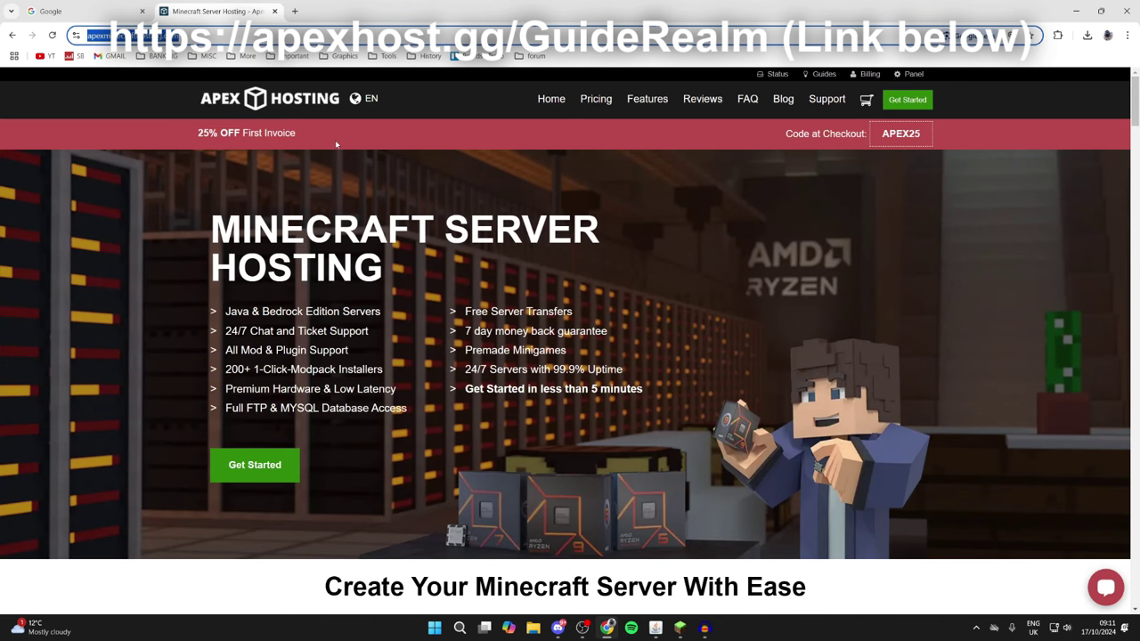
{"action": "scroll", "coordinate": [336, 143], "scroll_direction": "down", "scroll_amount": 5}
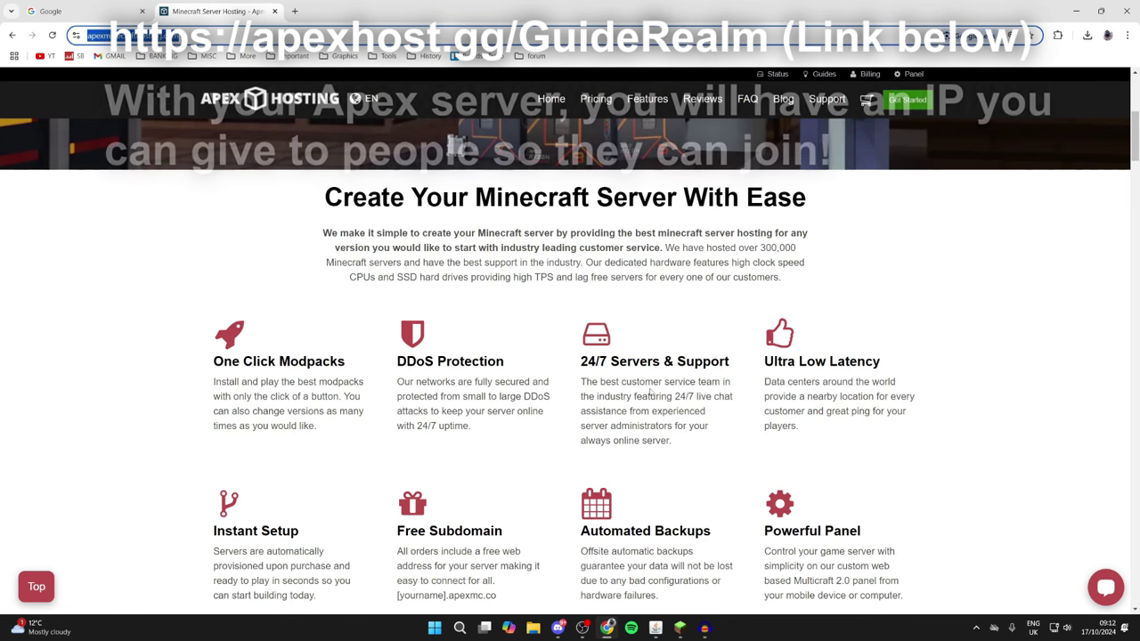
{"action": "scroll", "coordinate": [527, 374], "scroll_direction": "down", "scroll_amount": 1}
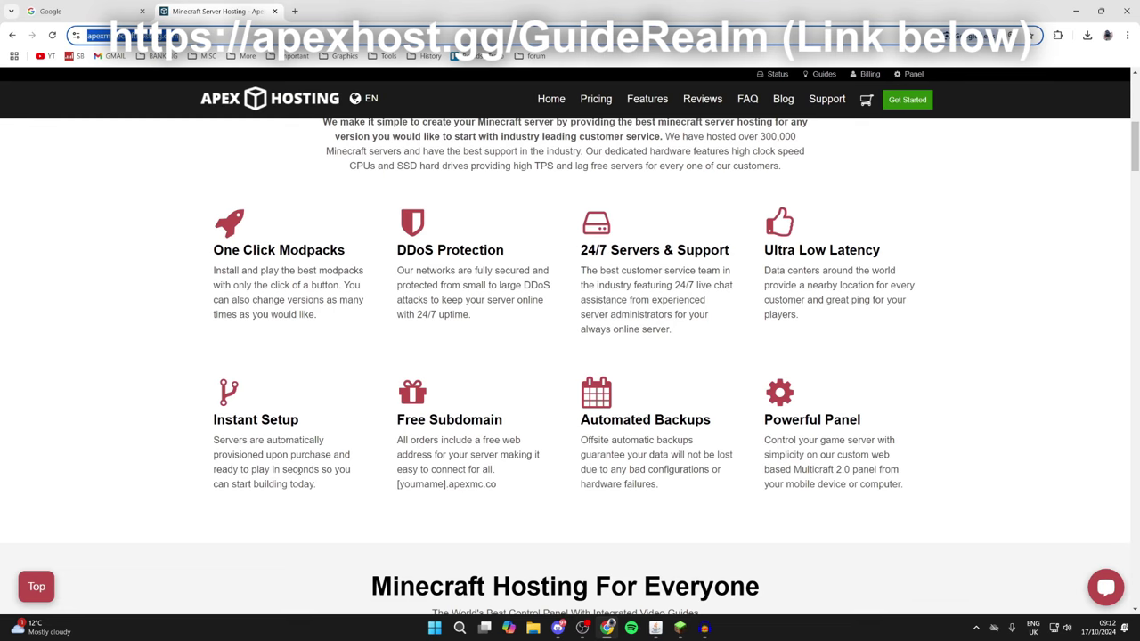
{"action": "scroll", "coordinate": [299, 465], "scroll_direction": "down", "scroll_amount": 1}
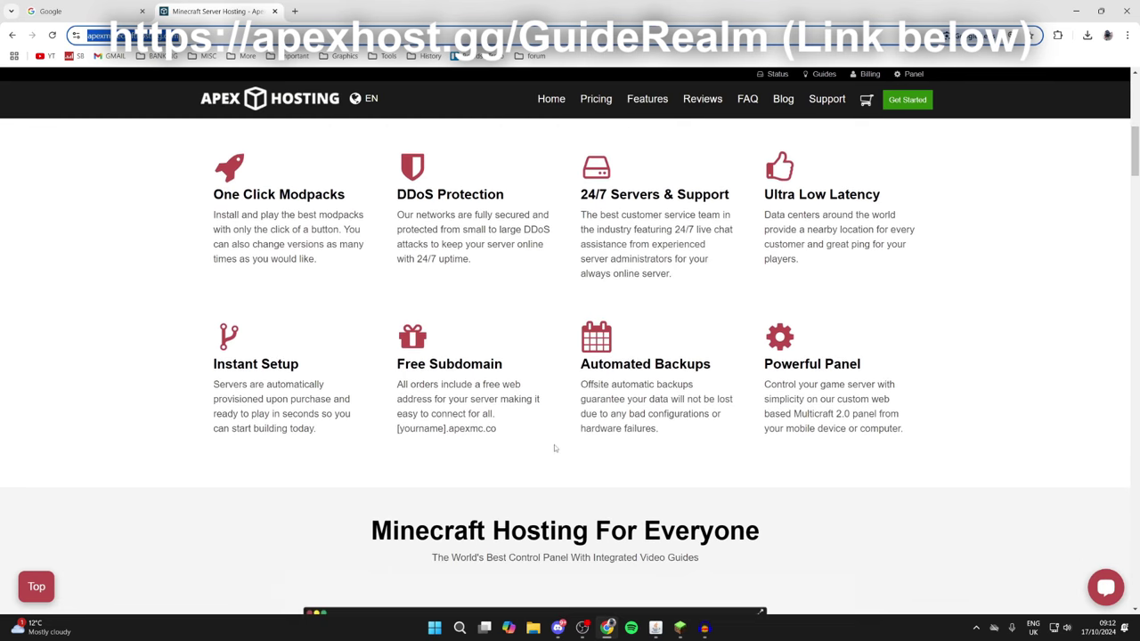
{"action": "scroll", "coordinate": [543, 454], "scroll_direction": "up", "scroll_amount": 8}
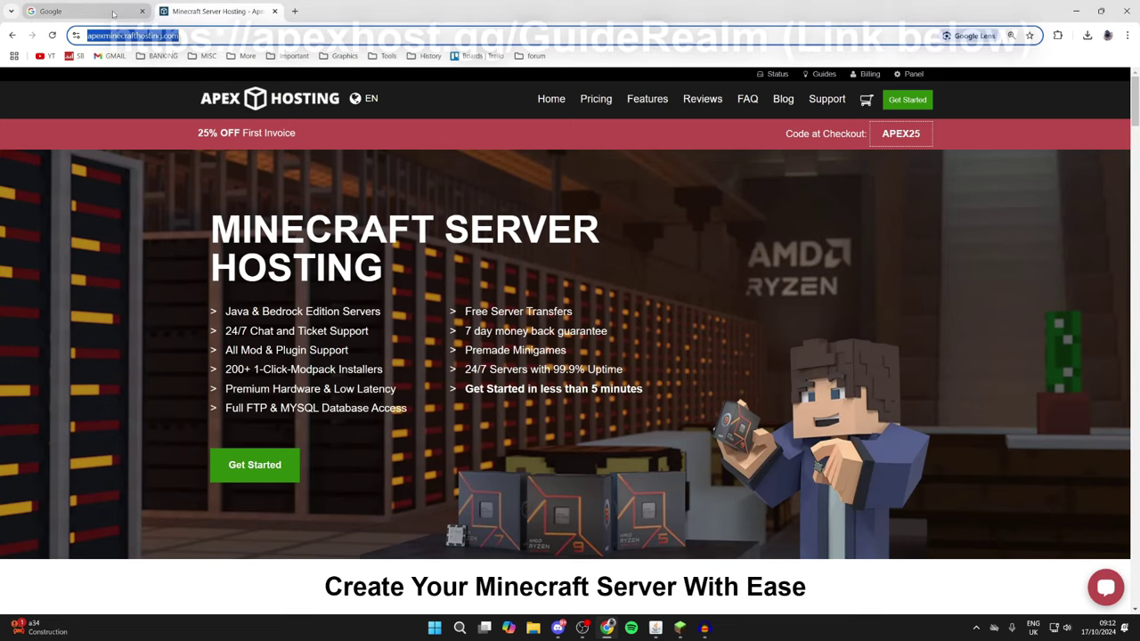
Load playit.gg in the browser tab that shows Google.
{"action": "left_click", "coordinate": [115, 14]}
{"action": "left_click", "coordinate": [151, 37]}
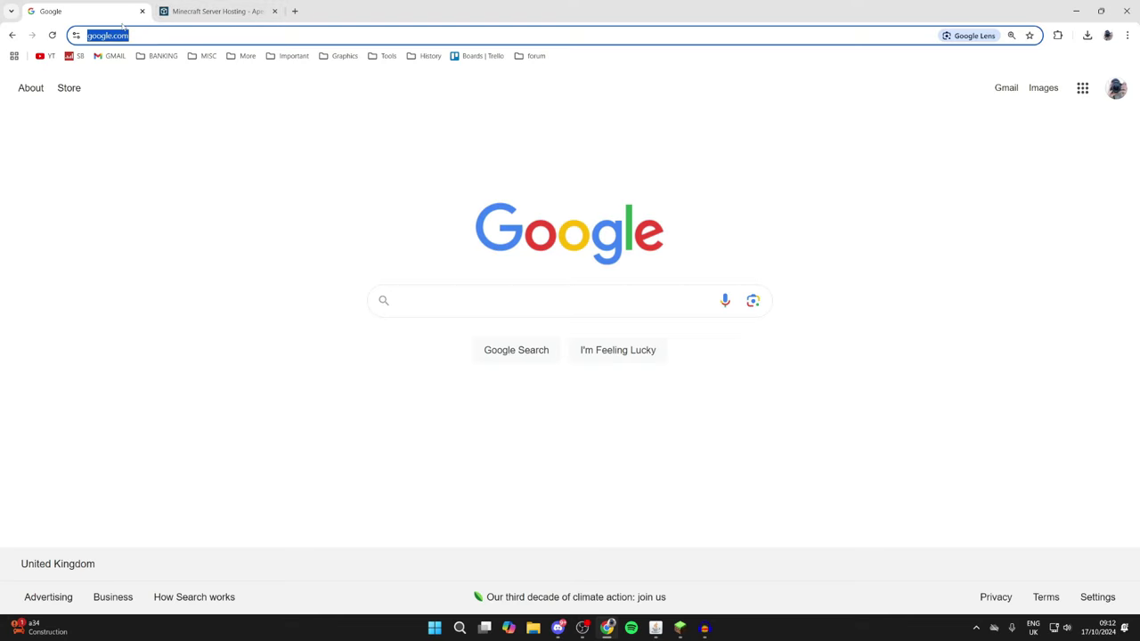
{"action": "type", "text": "playit.gg"}
{"action": "key", "text": "Return"}
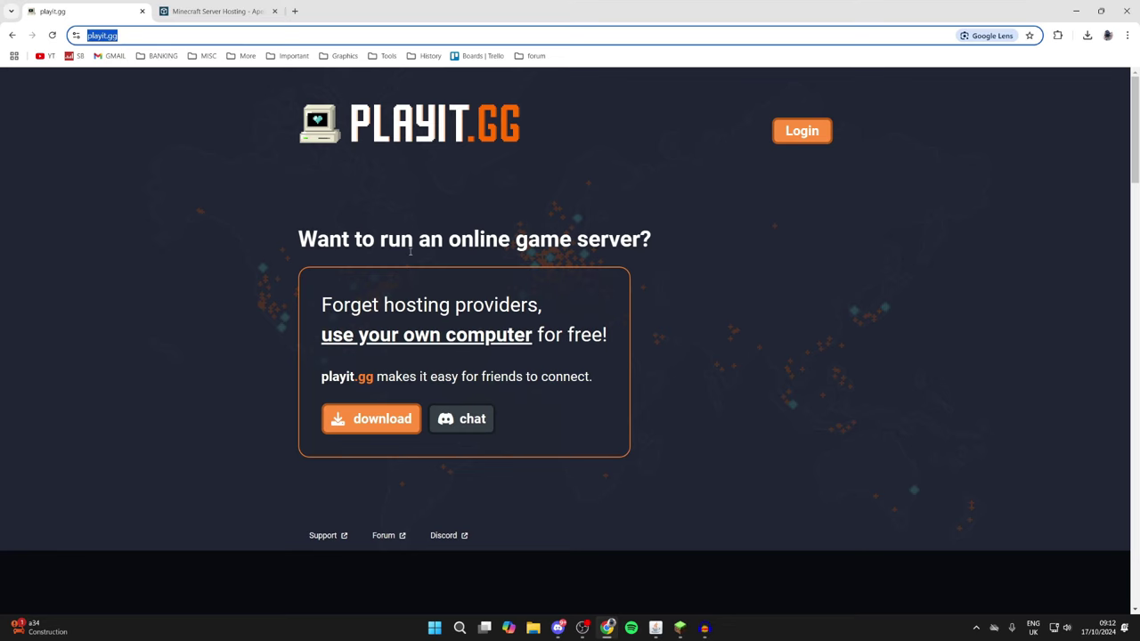
Proceed to creating a playit.gg account and start the setup of a new agent.
{"action": "left_click", "coordinate": [805, 135]}
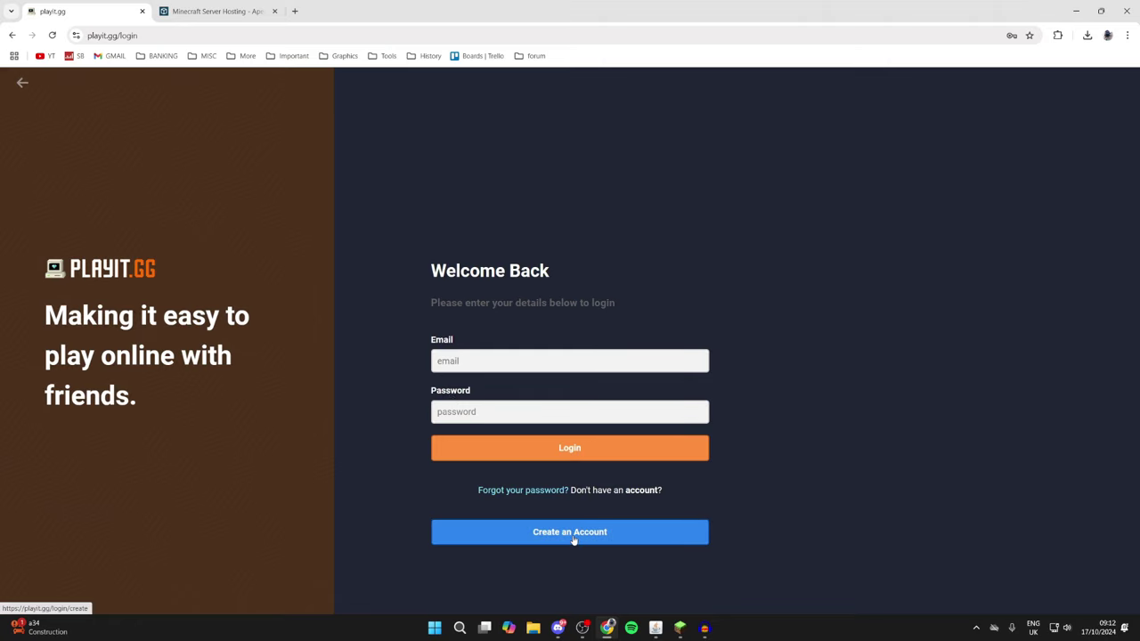
{"action": "left_click", "coordinate": [574, 540]}
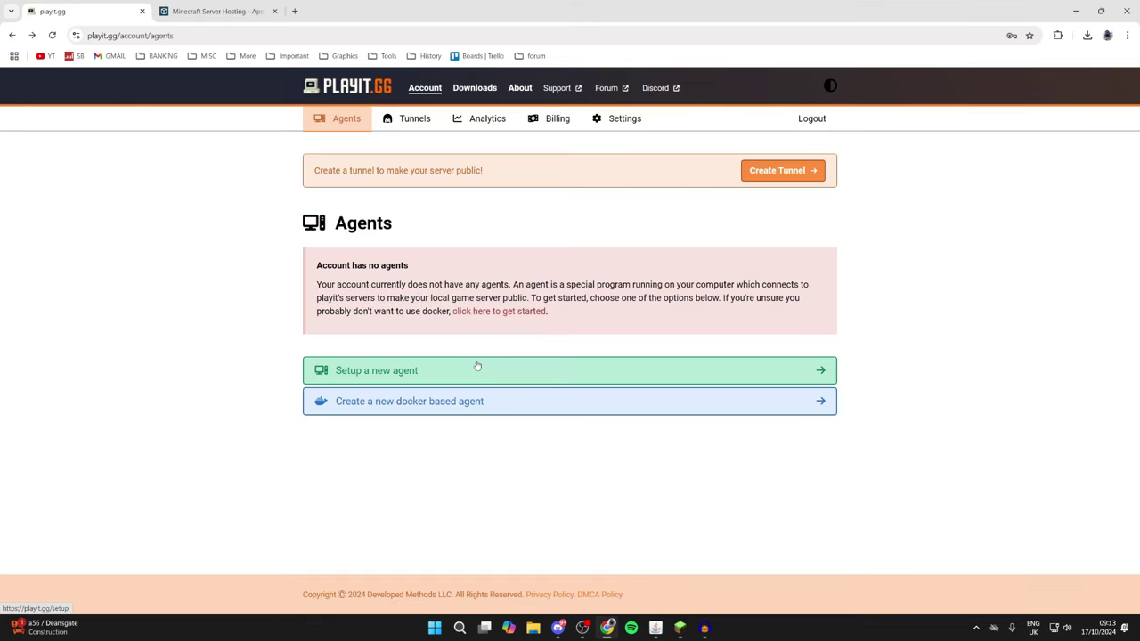
{"action": "left_click", "coordinate": [434, 362]}
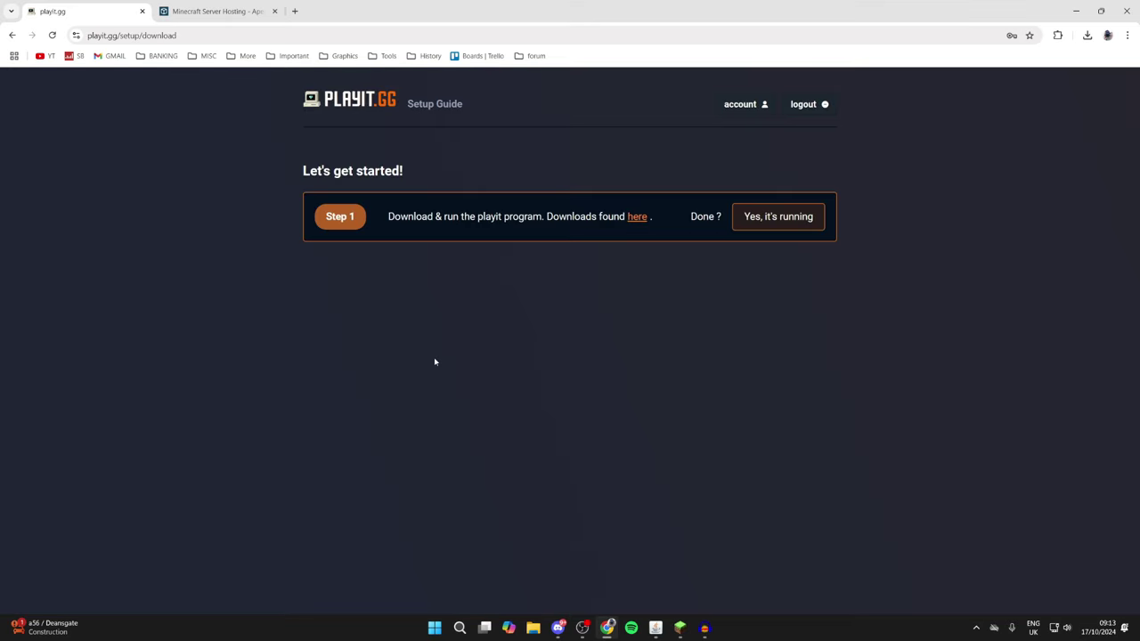
Download the 64-bit Windows installer from the playit.gg downloads page and run it.
{"action": "left_click", "coordinate": [633, 219]}
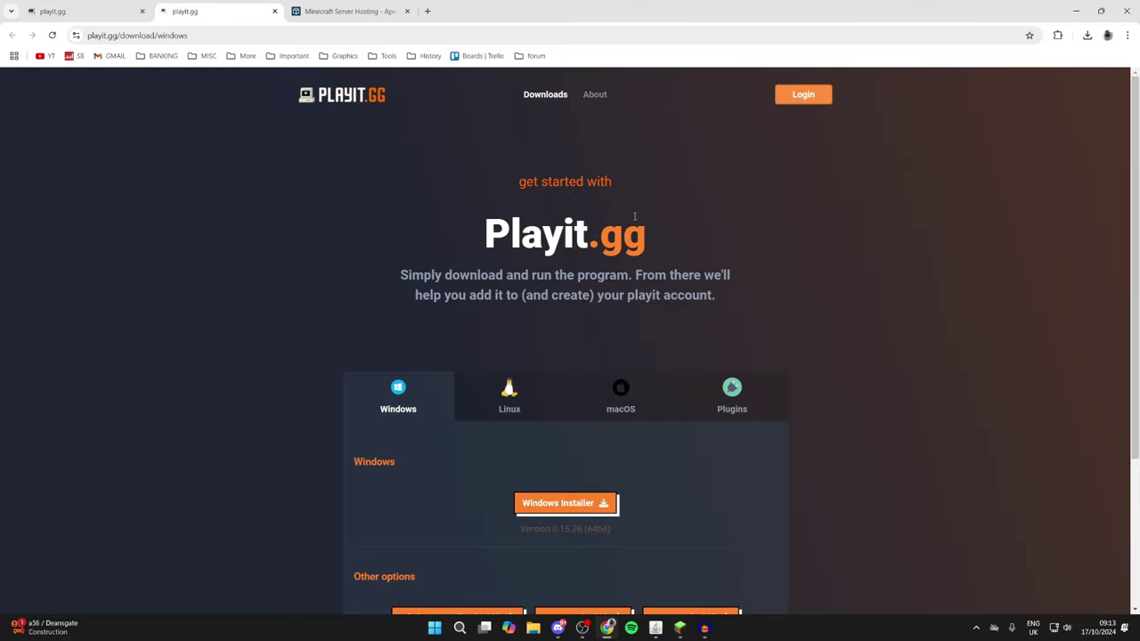
{"action": "scroll", "coordinate": [479, 279], "scroll_direction": "down", "scroll_amount": 2}
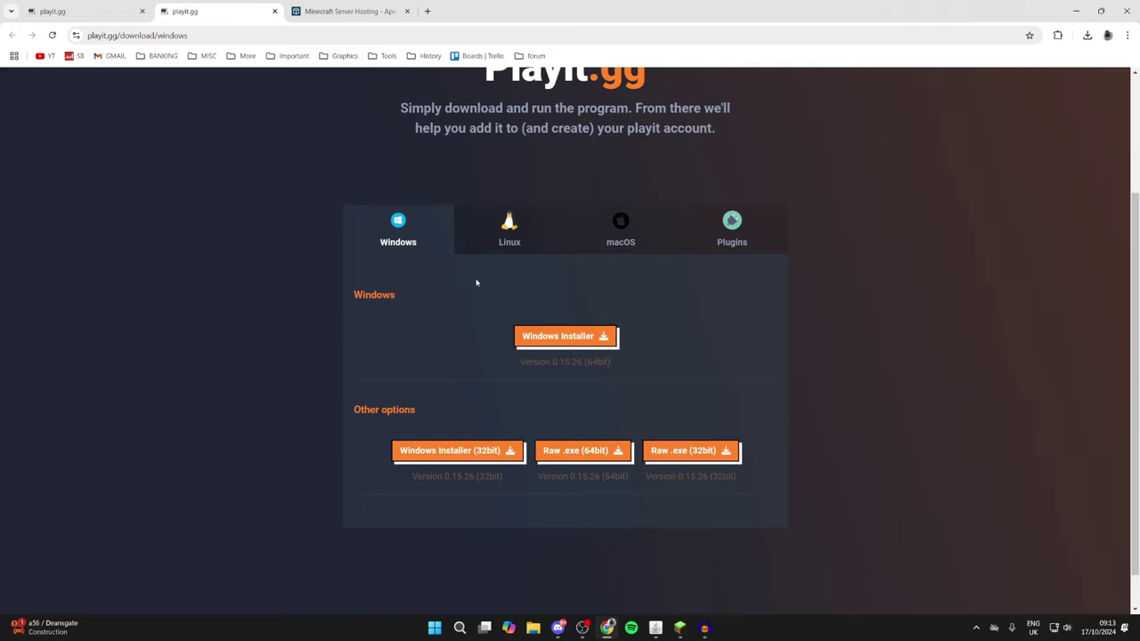
{"action": "left_click", "coordinate": [570, 340]}
{"action": "left_click", "coordinate": [1087, 36]}
{"action": "left_click", "coordinate": [980, 87]}
Search Windows for "playit" and launch the Playit.gg program.
{"action": "left_click", "coordinate": [457, 626]}
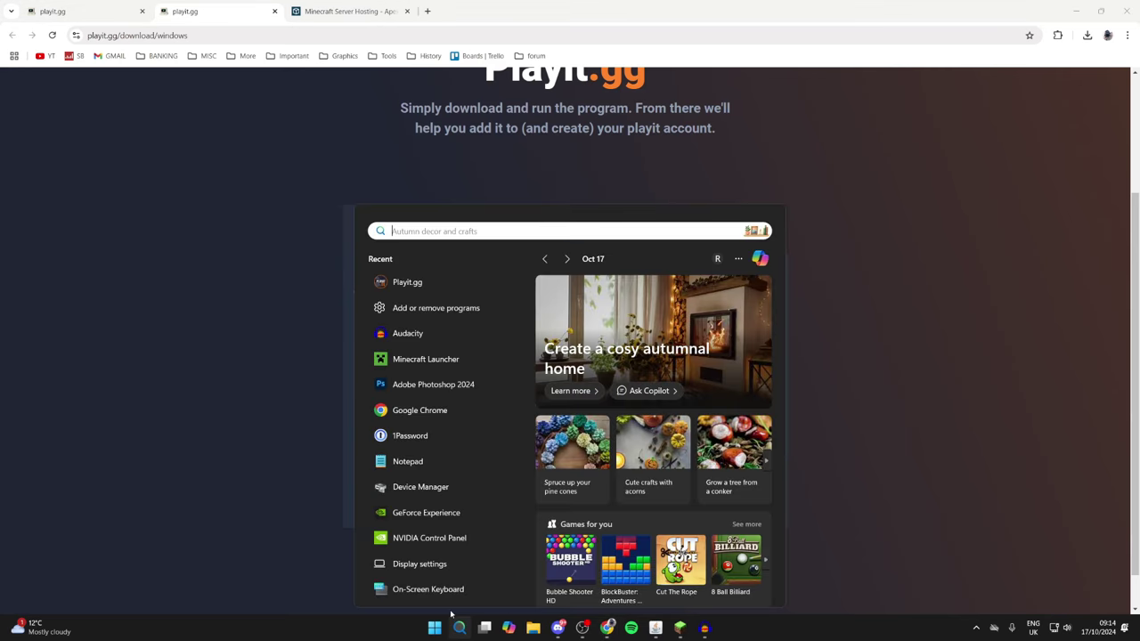
{"action": "type", "text": "playit"}
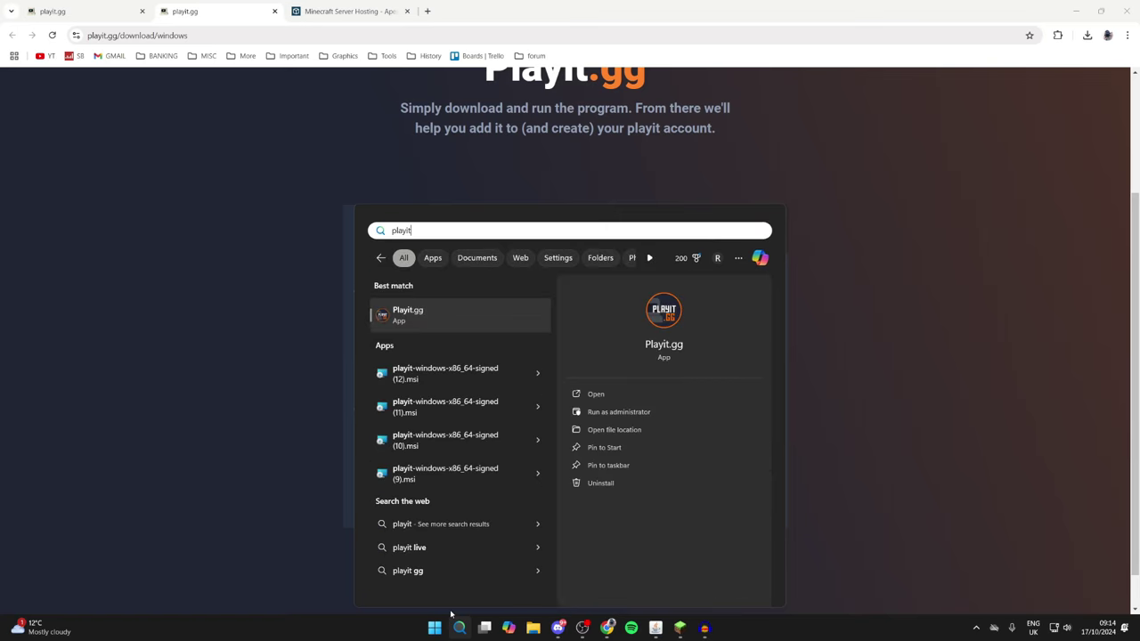
{"action": "left_click", "coordinate": [394, 312]}
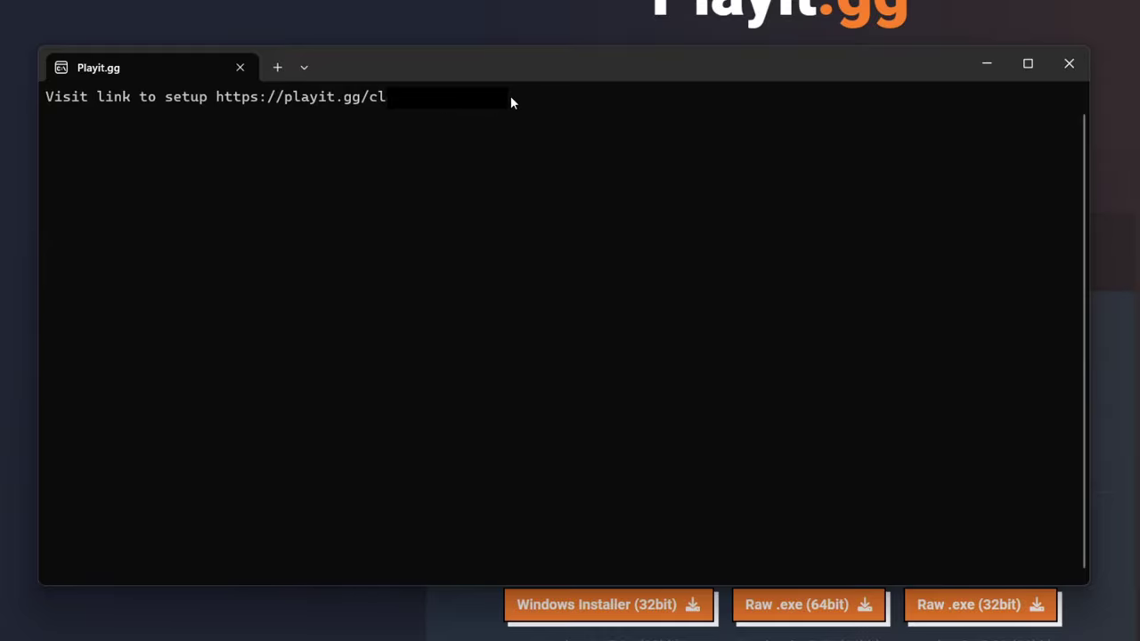
Copy the setup claim link from the Playit.gg terminal and load it in a new browser tab.
{"action": "left_click_drag", "start_coordinate": [386, 97], "coordinate": [217, 96]}
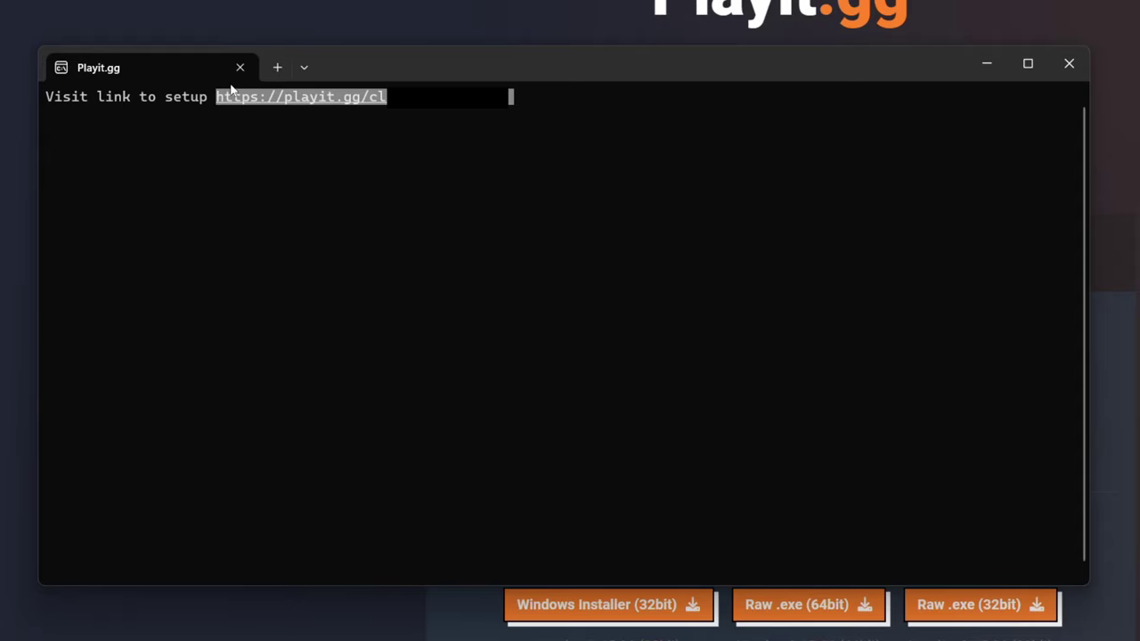
{"action": "key", "text": "ctrl+c"}
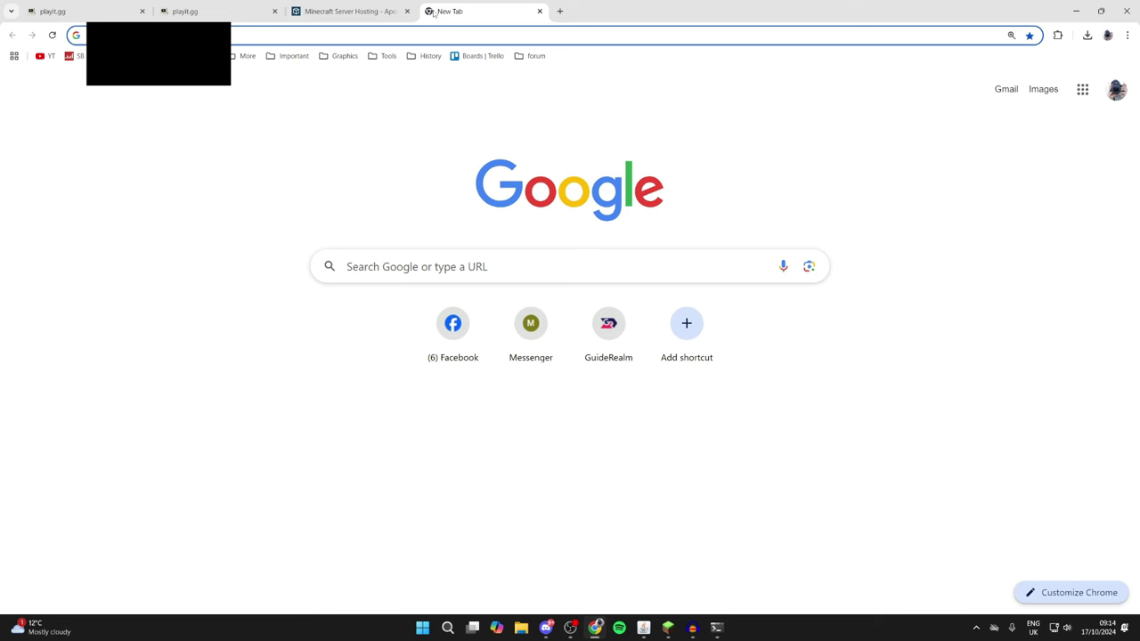
{"action": "key", "text": "ctrl+v"}
{"action": "key", "text": "Return"}
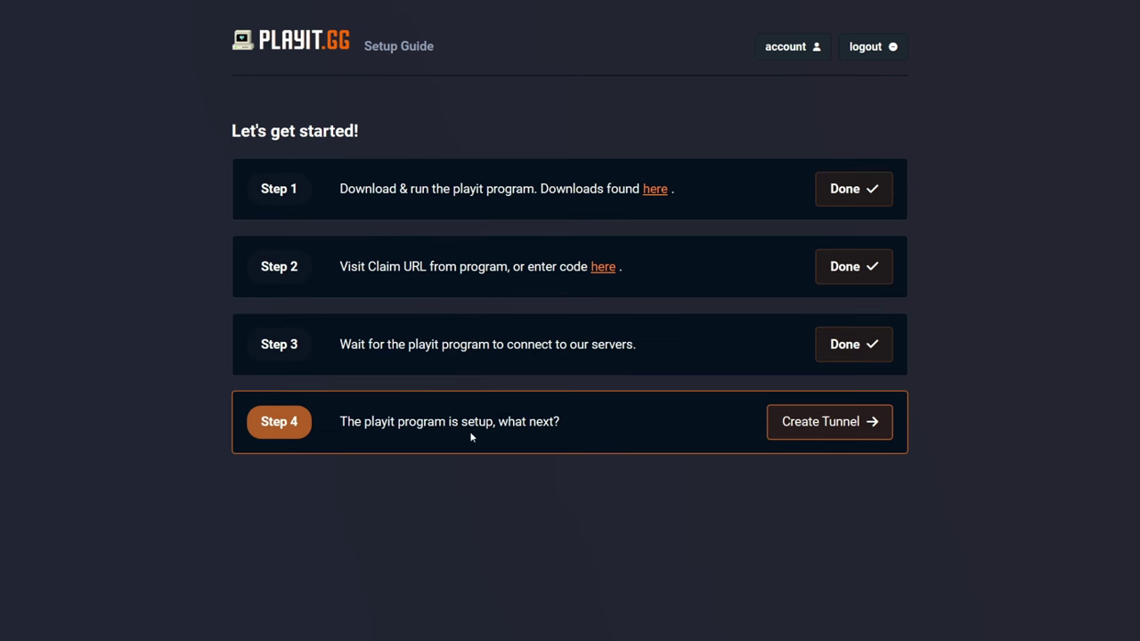
Add a shared-IP tunnel with region Global Anycast (free) and tunnel type Minecraft Java (game).
{"action": "left_click", "coordinate": [866, 434]}
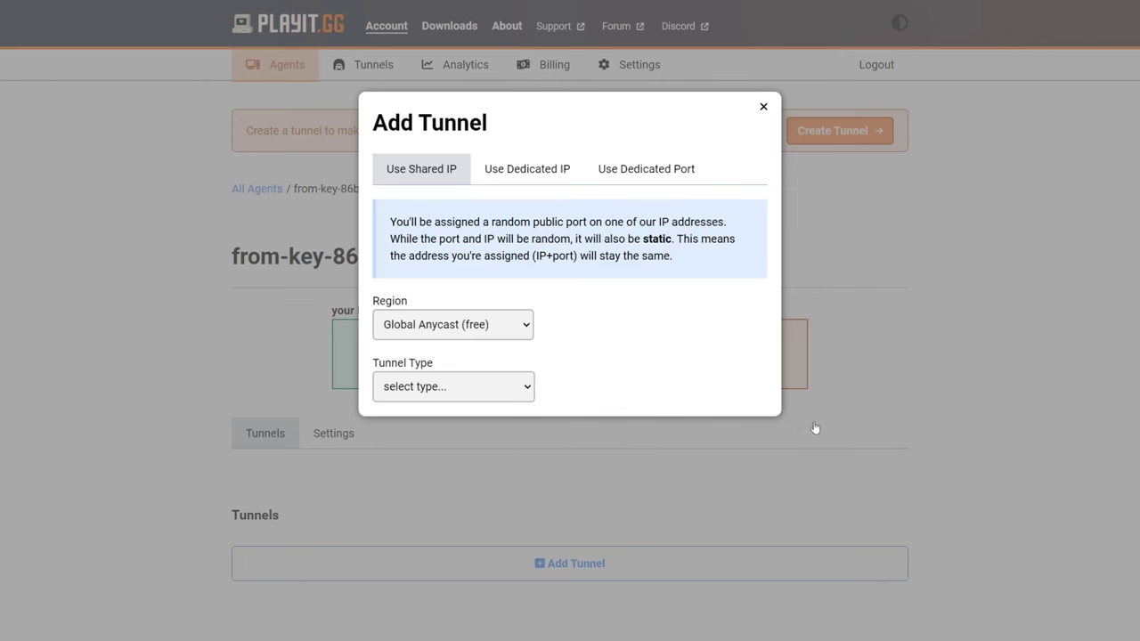
{"action": "left_click", "coordinate": [472, 331]}
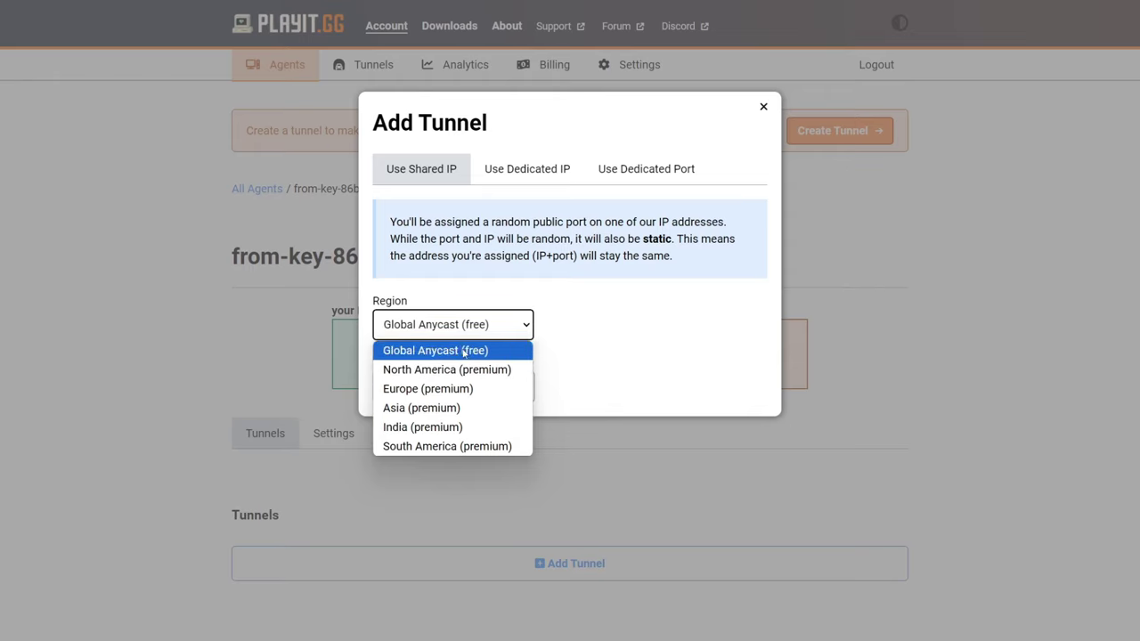
{"action": "left_click", "coordinate": [465, 351]}
{"action": "left_click", "coordinate": [439, 388]}
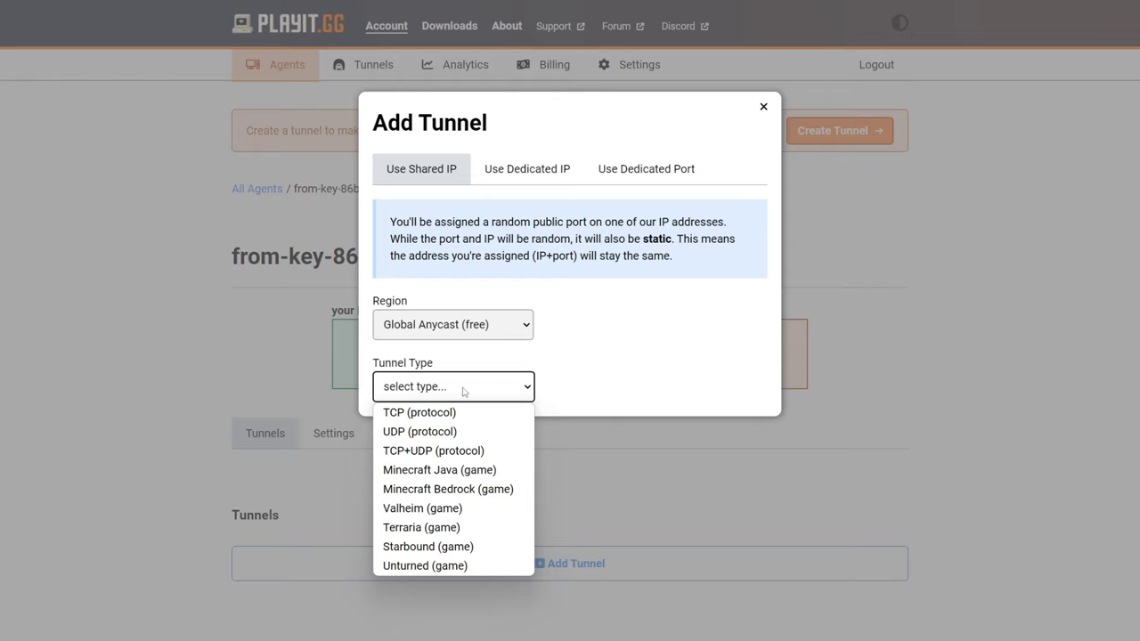
{"action": "left_click", "coordinate": [478, 472]}
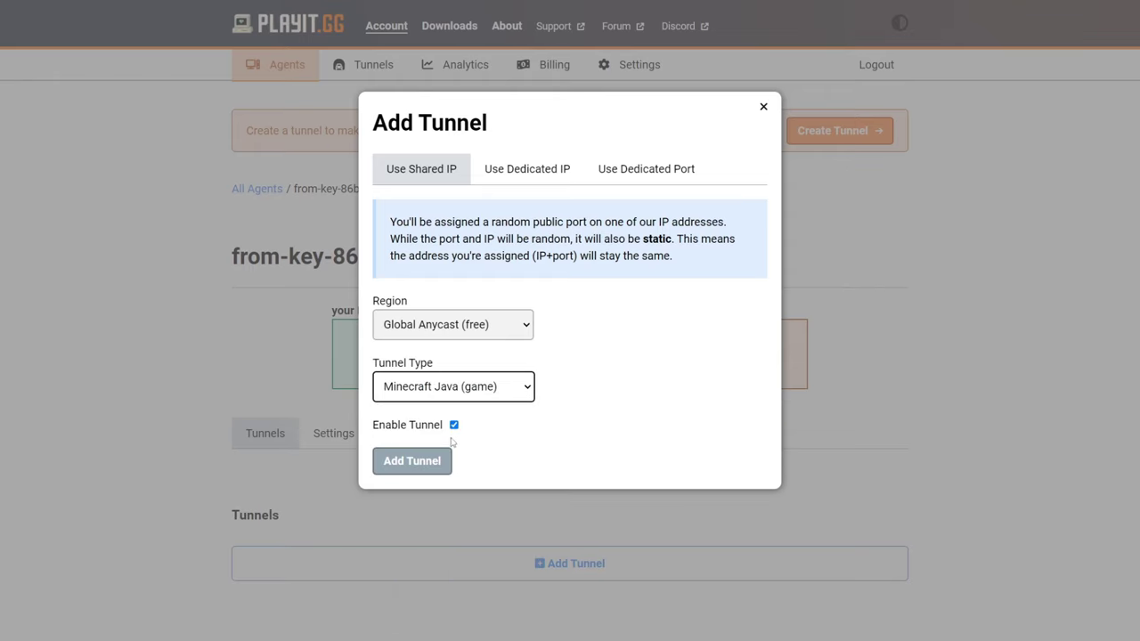
{"action": "left_click", "coordinate": [439, 460]}
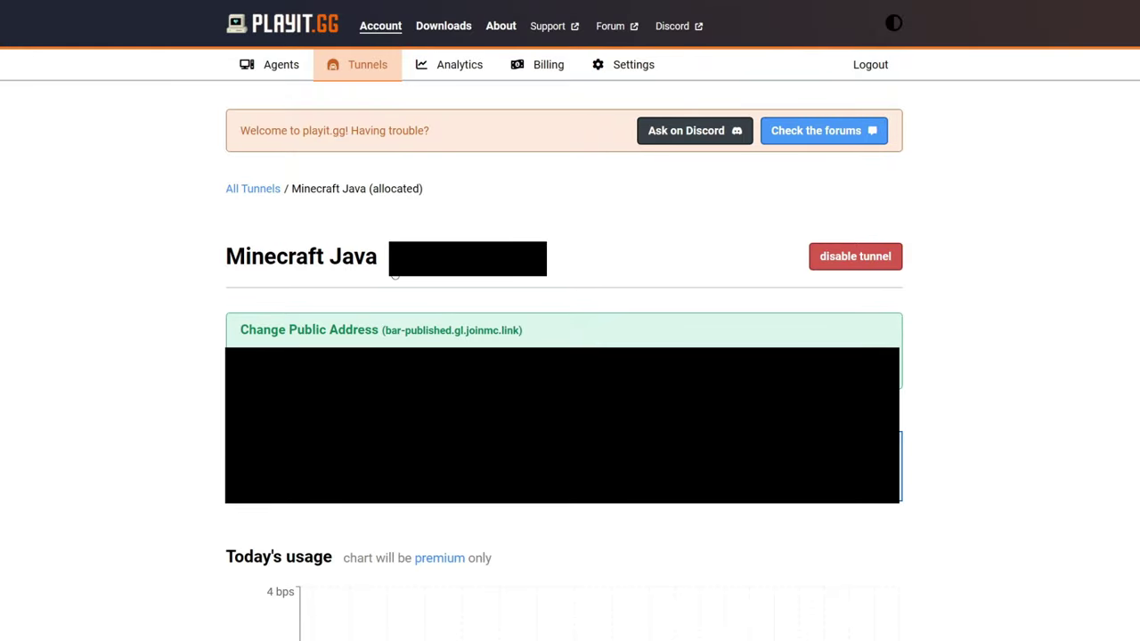
Copy the public address of the Minecraft Java tunnel and switch to Minecraft.
{"action": "right_click", "coordinate": [440, 271]}
{"action": "left_click", "coordinate": [462, 280]}
{"action": "key", "text": "alt+Tab"}
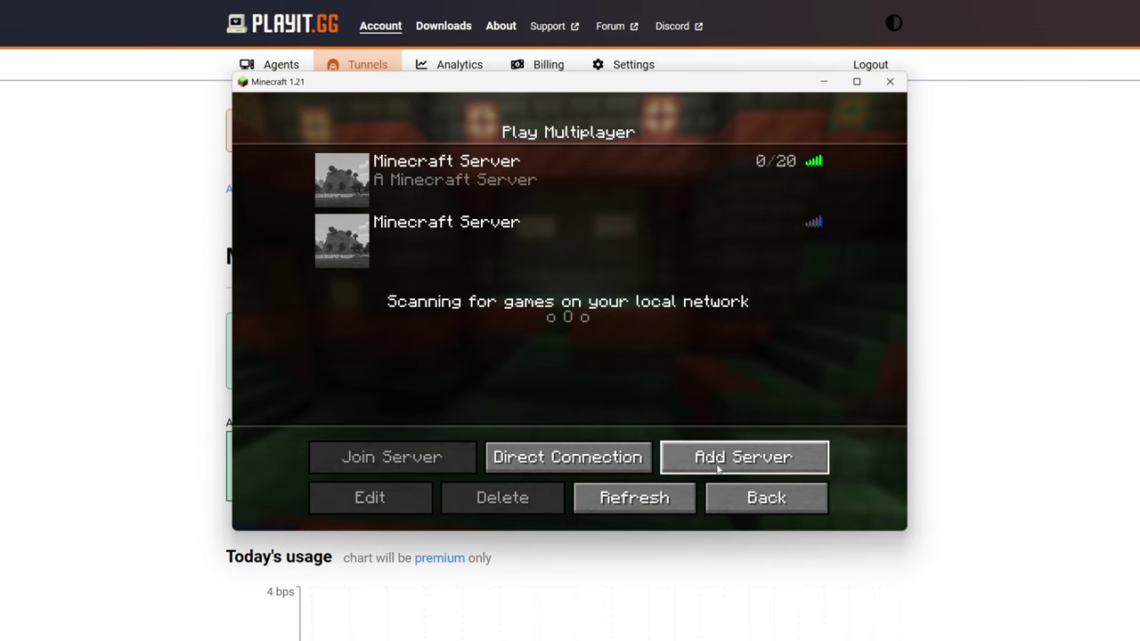
Add a multiplayer server named Minecraft Server with the copied tunnel address, and join it.
{"action": "left_click", "coordinate": [718, 467]}
{"action": "left_click", "coordinate": [571, 290]}
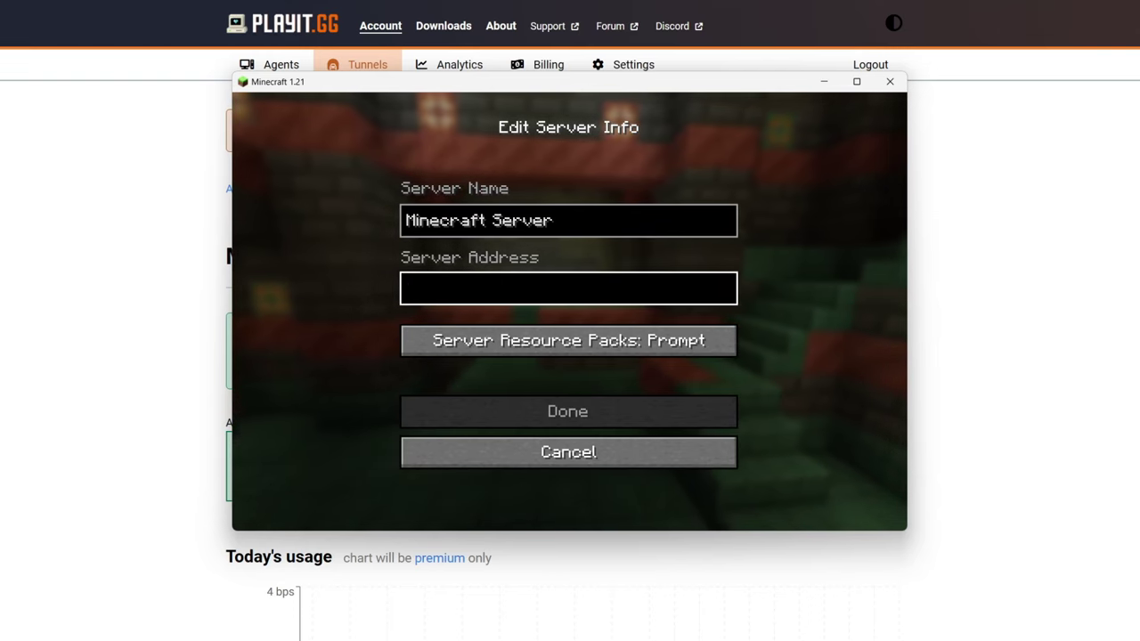
{"action": "type", "text": "."}
{"action": "left_click", "coordinate": [561, 417]}
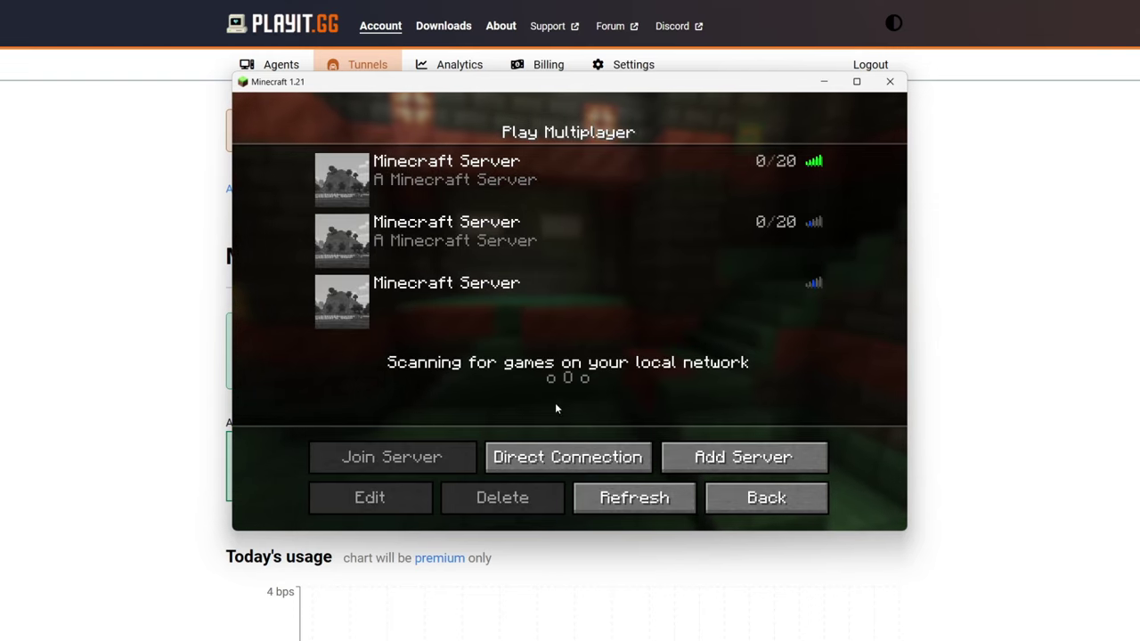
{"action": "left_click", "coordinate": [511, 300]}
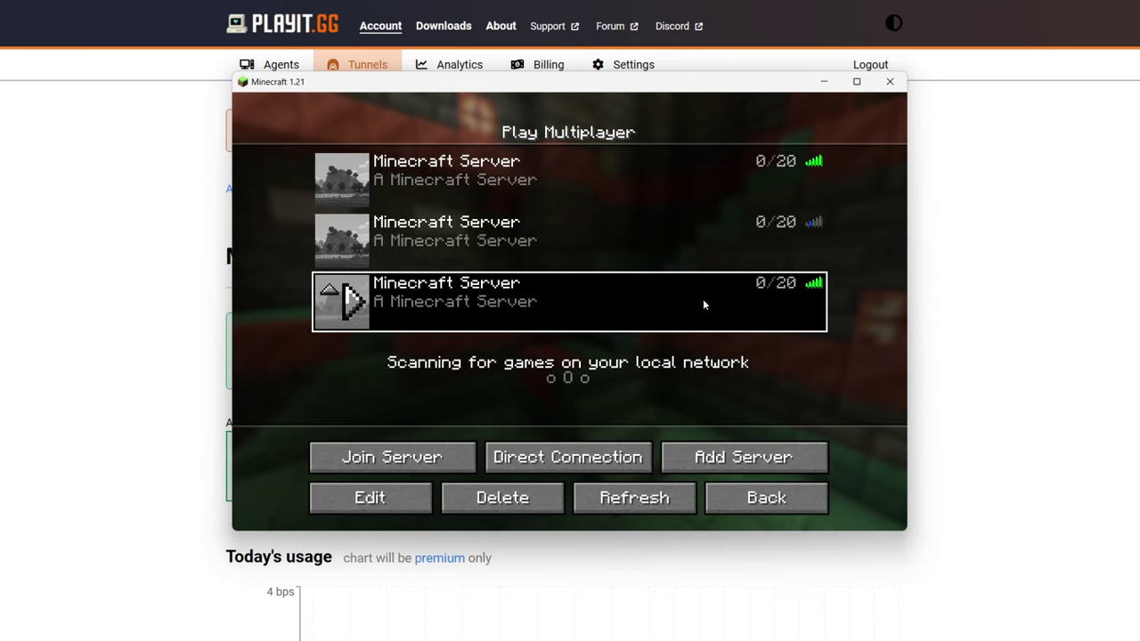
{"action": "left_click", "coordinate": [453, 457]}
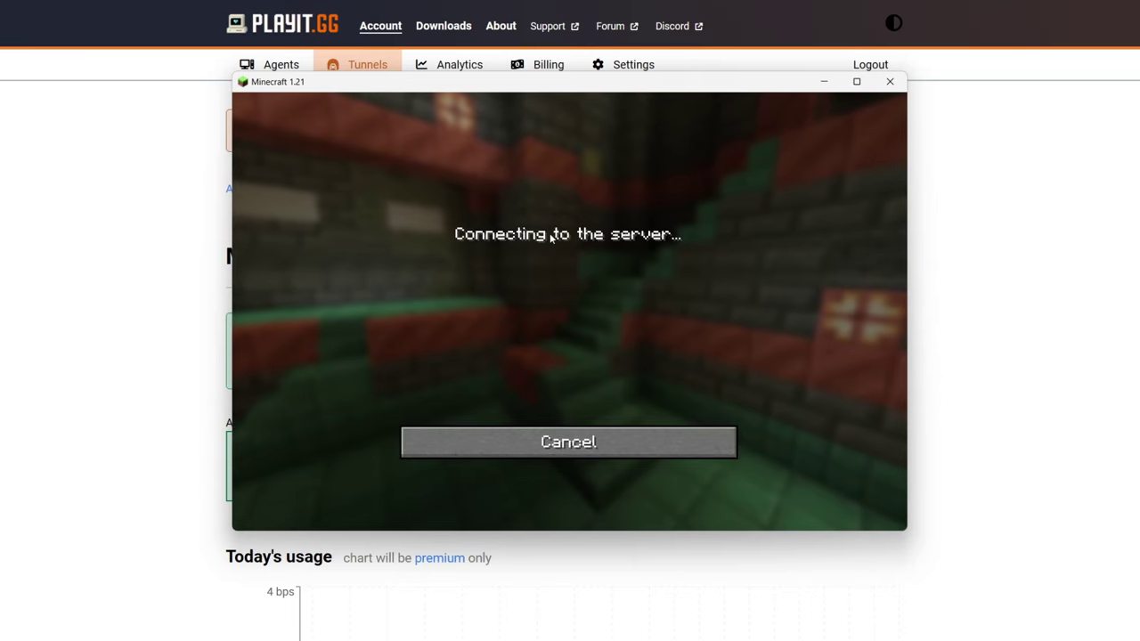